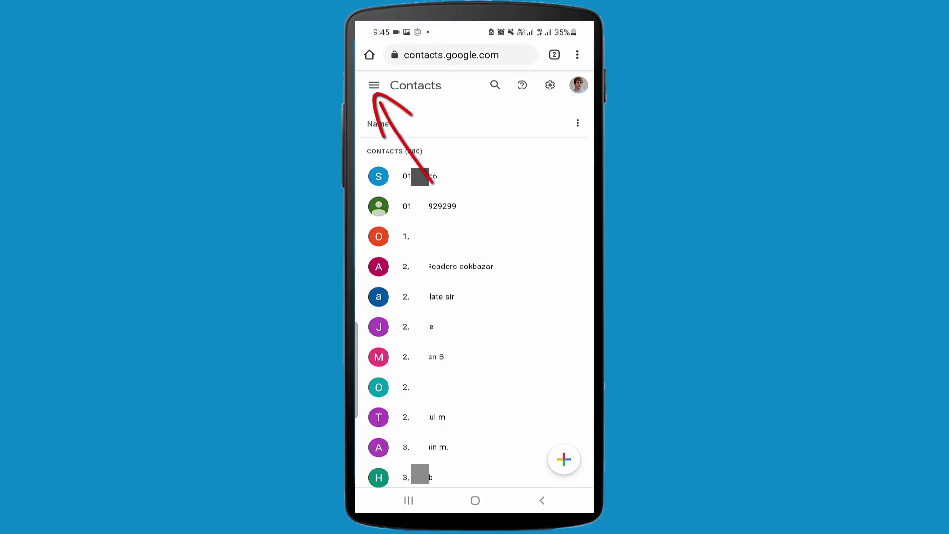
Open Merge & fix from the navigation panel and show the four duplicate pairs.
{"action": "left_click", "coordinate": [374, 85]}
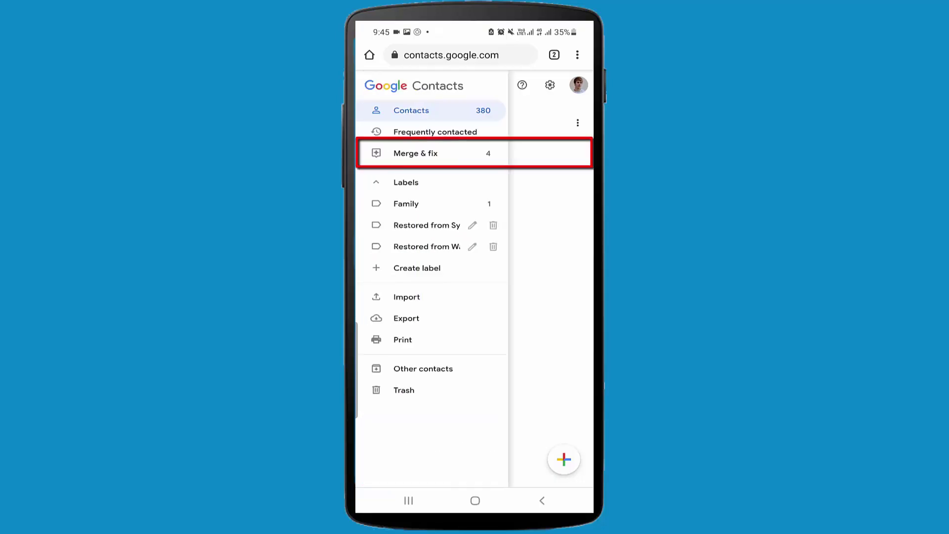
{"action": "left_click", "coordinate": [415, 153]}
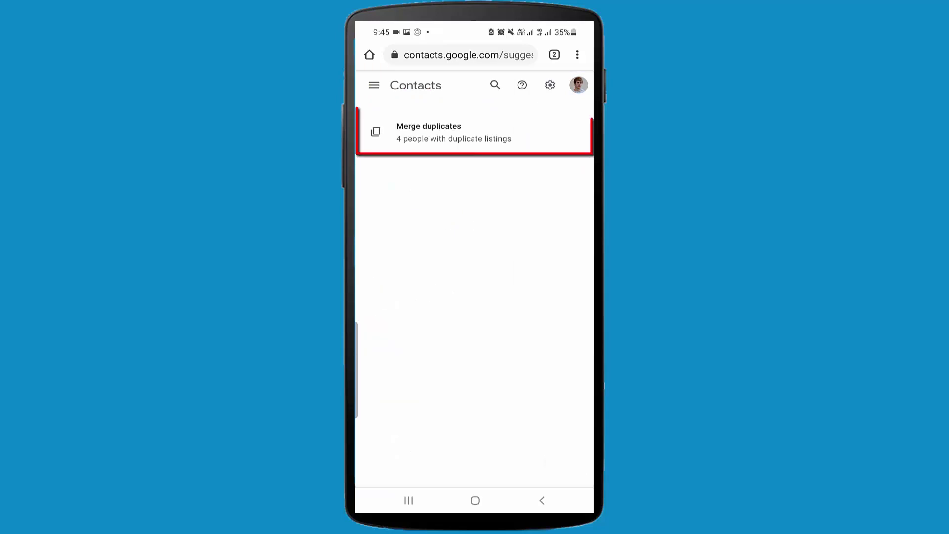
{"action": "left_click", "coordinate": [411, 132]}
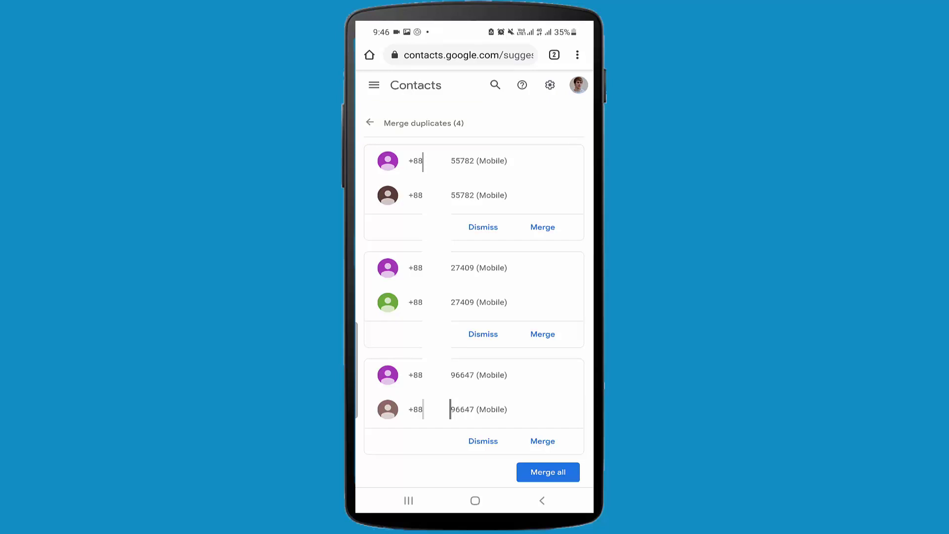
Delete the second contact ending 55782 and refresh the duplicates list.
{"action": "left_click", "coordinate": [445, 195]}
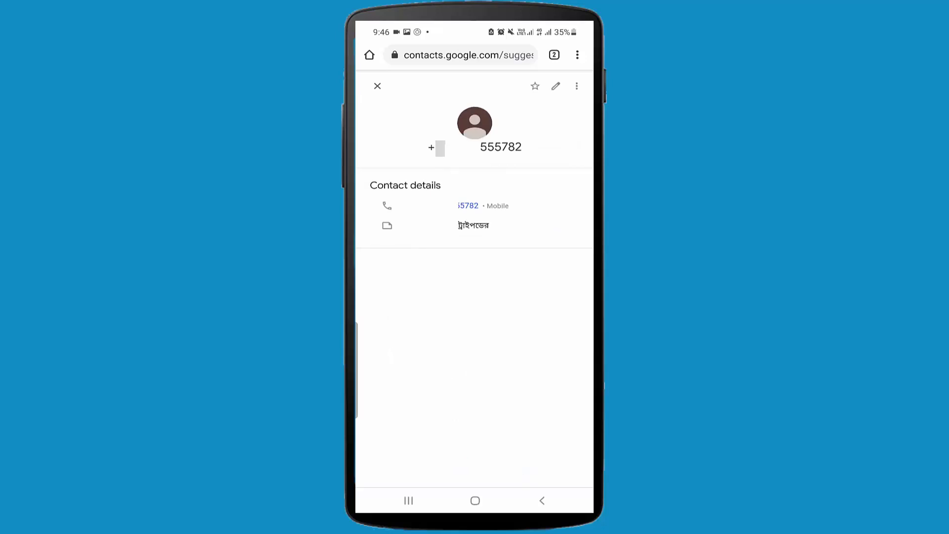
{"action": "left_click", "coordinate": [576, 86]}
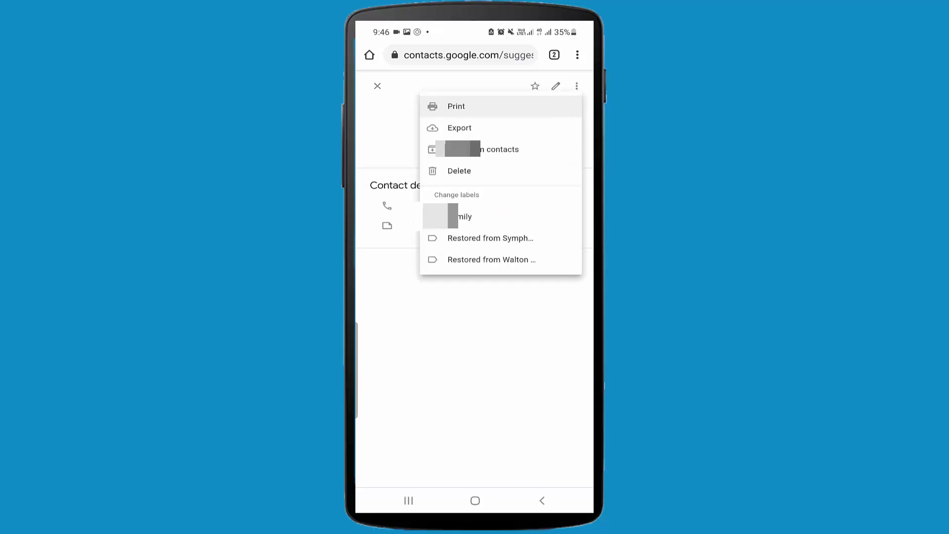
{"action": "left_click", "coordinate": [459, 171]}
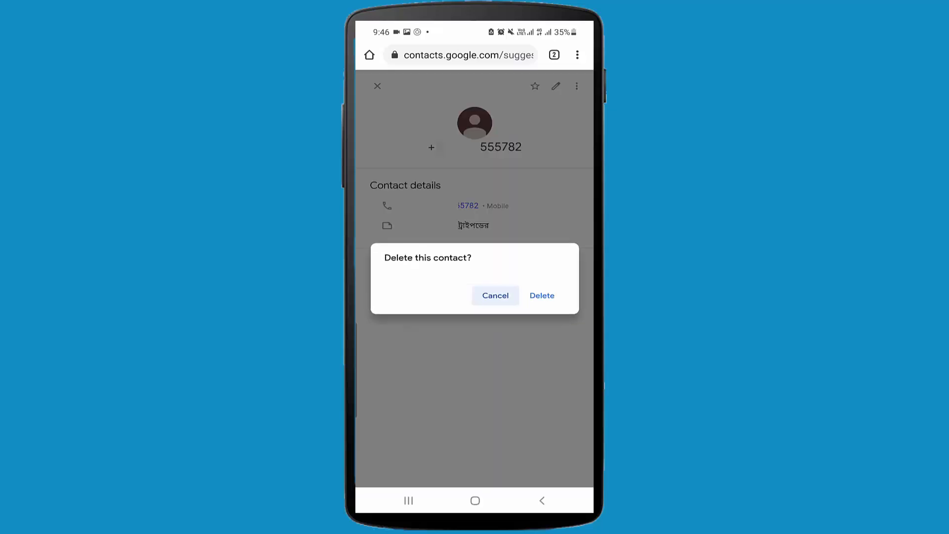
{"action": "left_click", "coordinate": [542, 295]}
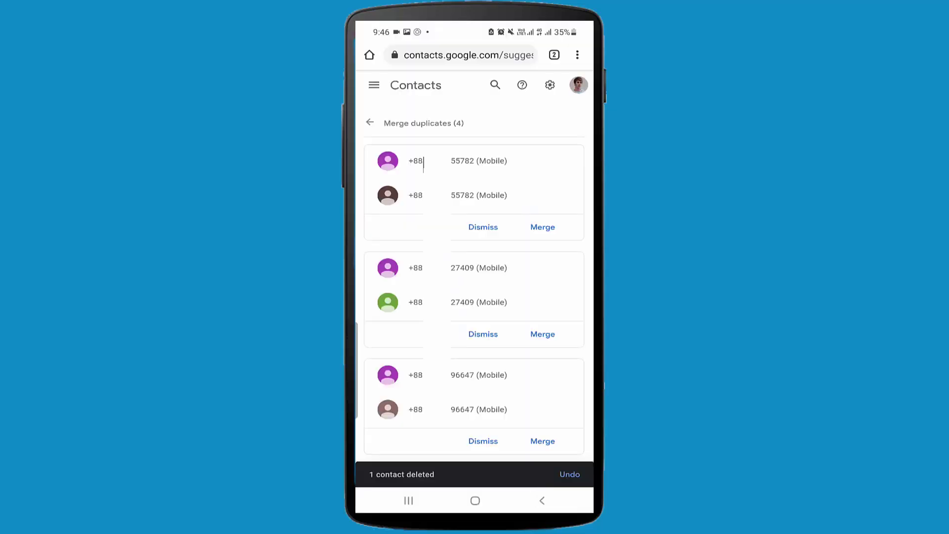
{"action": "left_click", "coordinate": [577, 55]}
{"action": "left_click", "coordinate": [577, 55]}
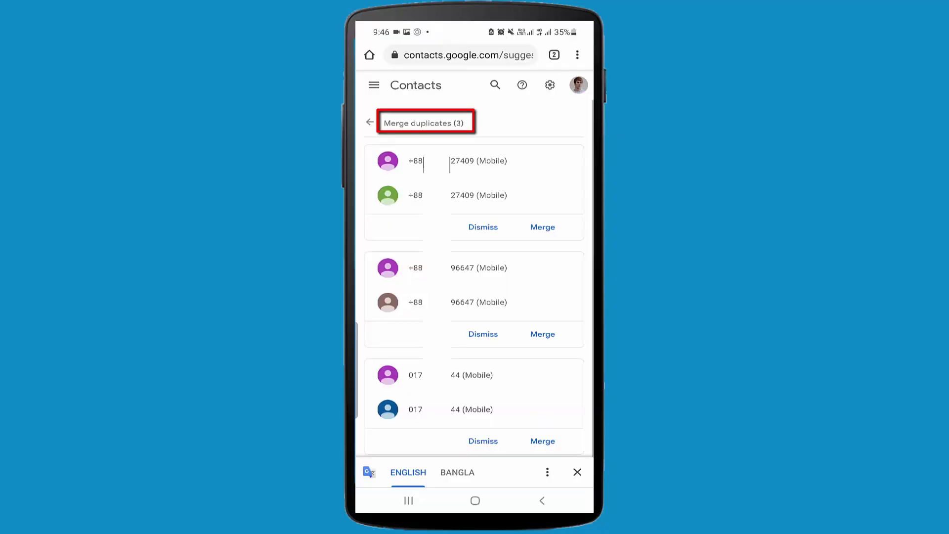
Dismiss the translate prompt, merge the 27409 pair, and reload the duplicates page.
{"action": "left_click", "coordinate": [577, 472]}
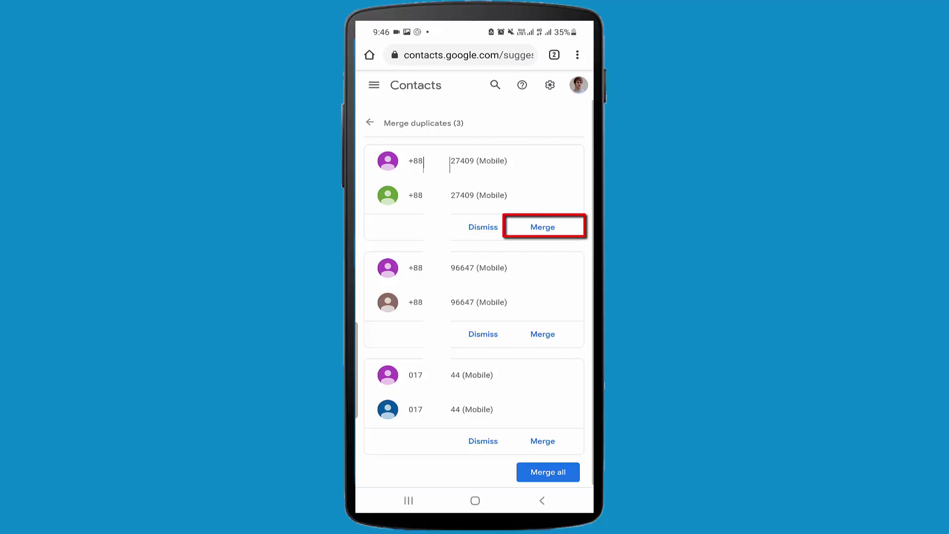
{"action": "left_click", "coordinate": [542, 227]}
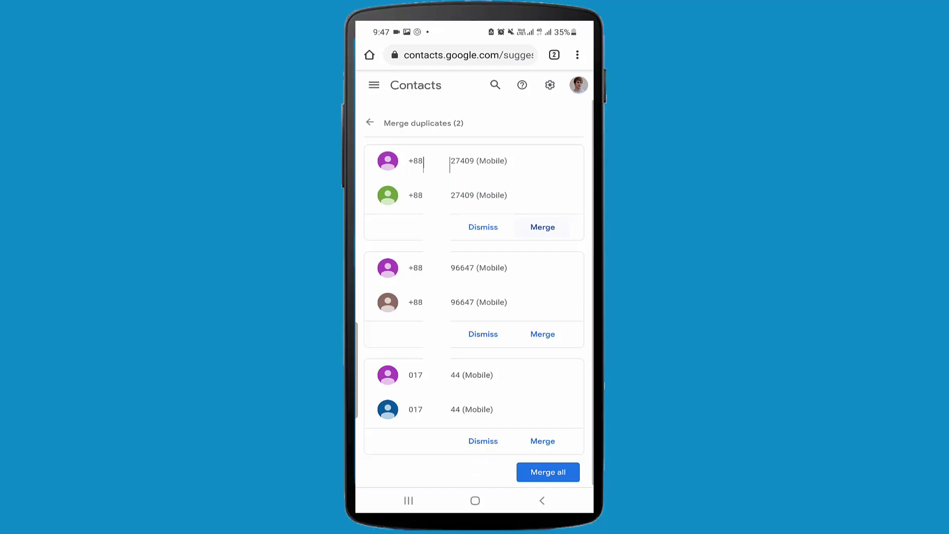
{"action": "left_click", "coordinate": [577, 55]}
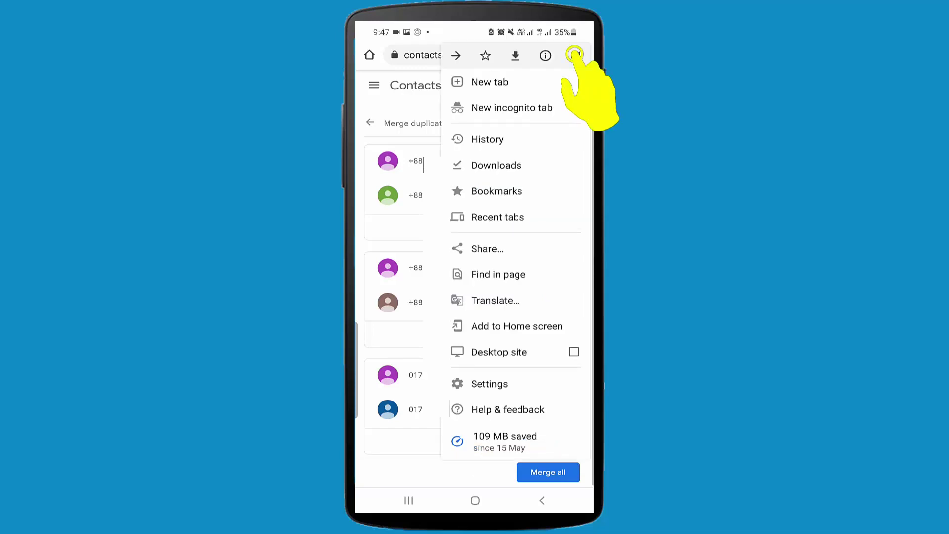
{"action": "left_click", "coordinate": [576, 55]}
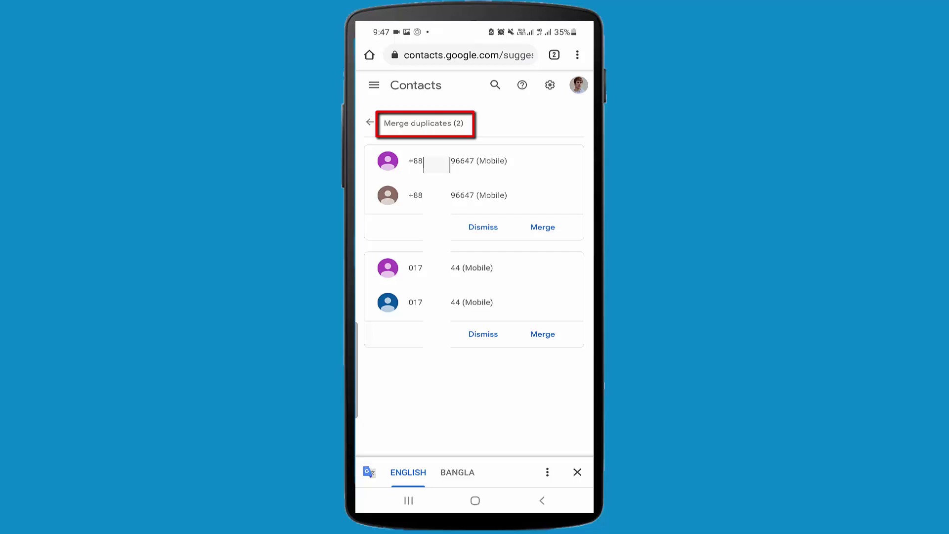
Dismiss the translate prompt and merge the last two pairs with Merge all.
{"action": "left_click", "coordinate": [577, 472]}
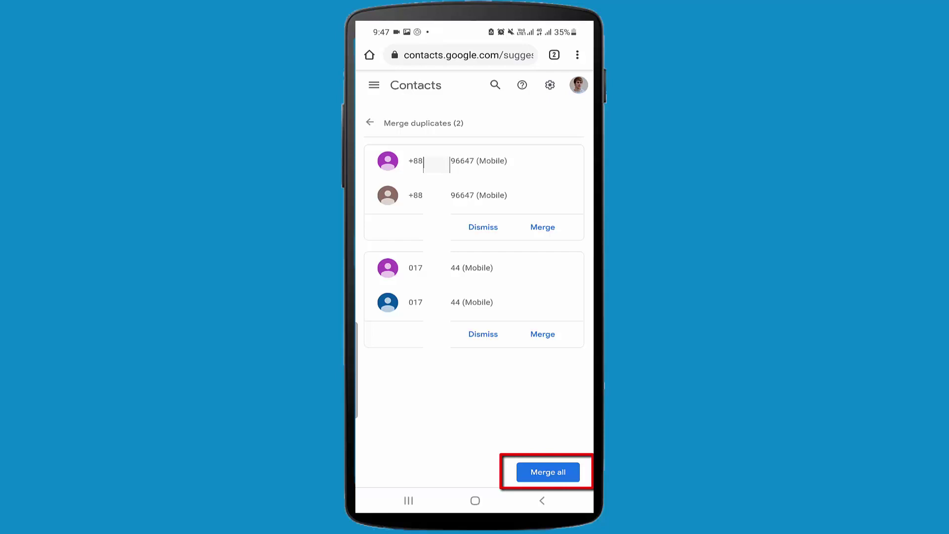
{"action": "left_click", "coordinate": [548, 472]}
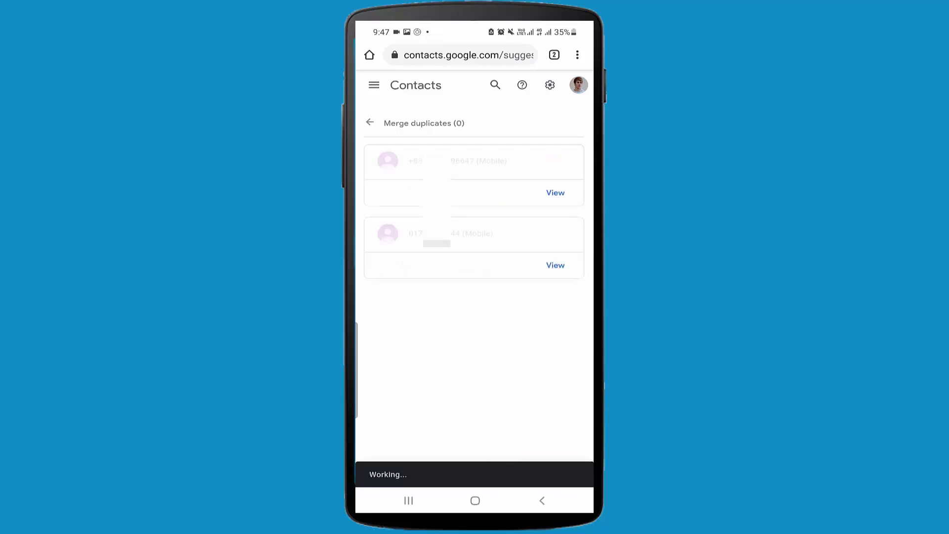